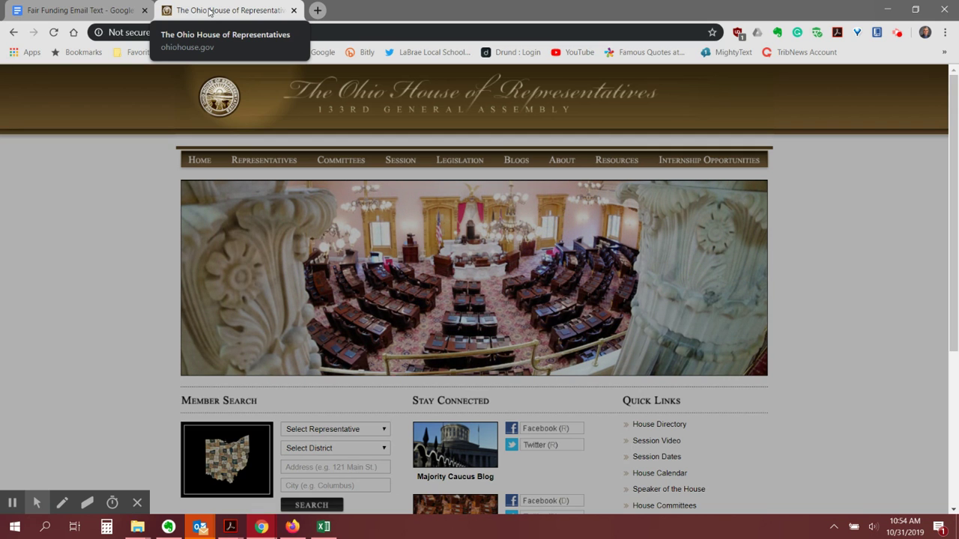
left_click(101, 13)
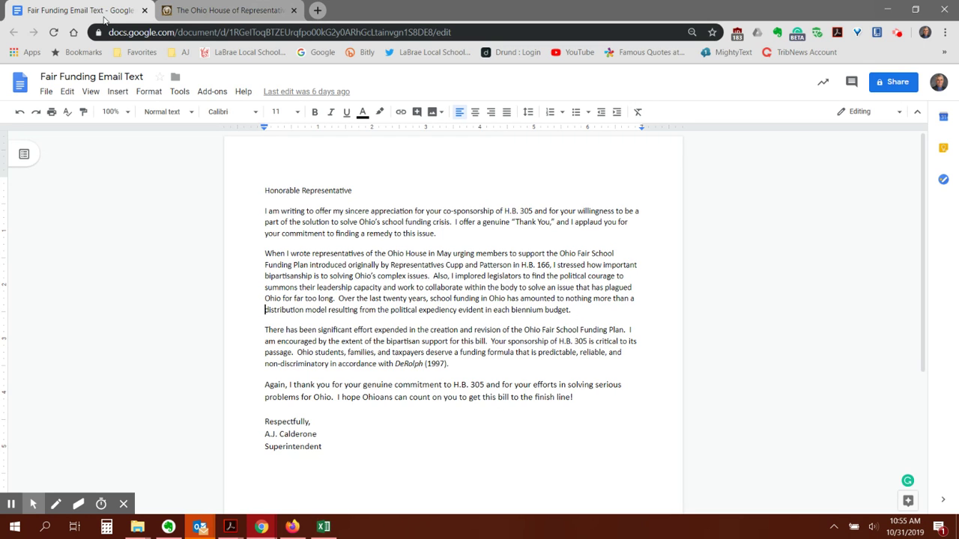
left_click(190, 10)
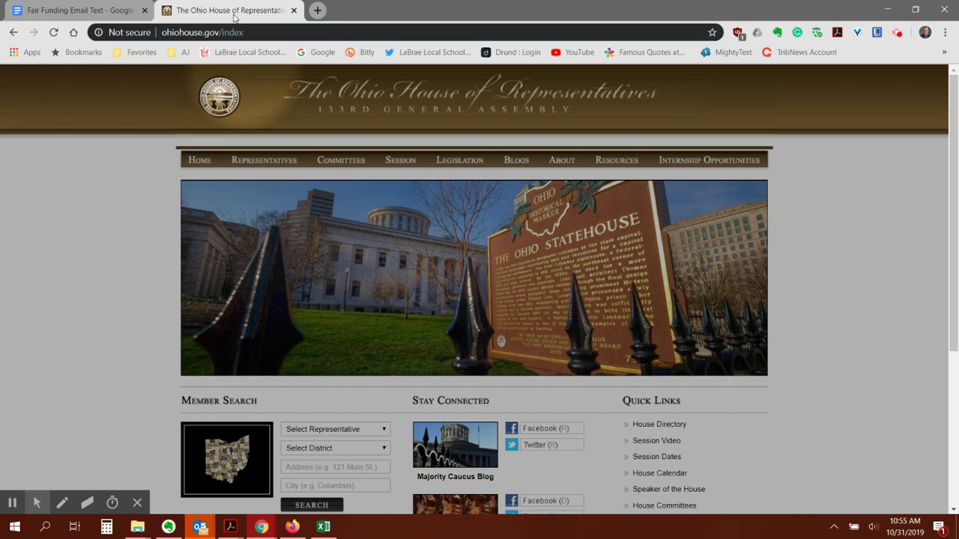
mouse_move(261, 160)
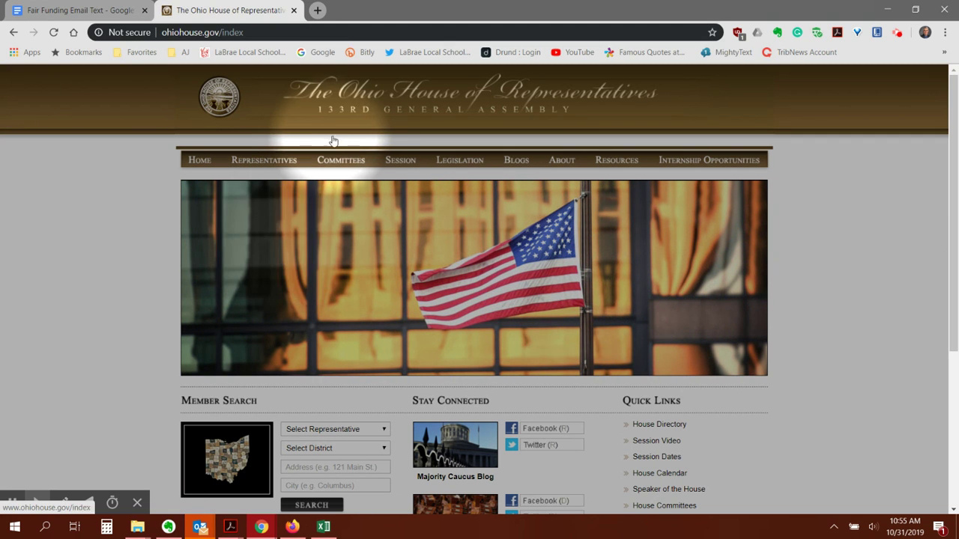
Open the Finance Committee page from the Committees > Standing Committees menu
mouse_move(339, 157)
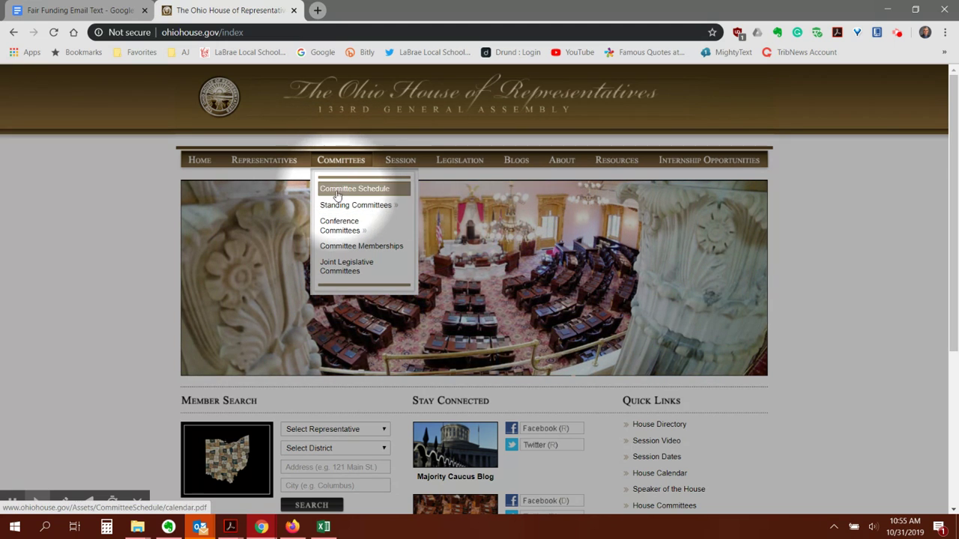
mouse_move(341, 206)
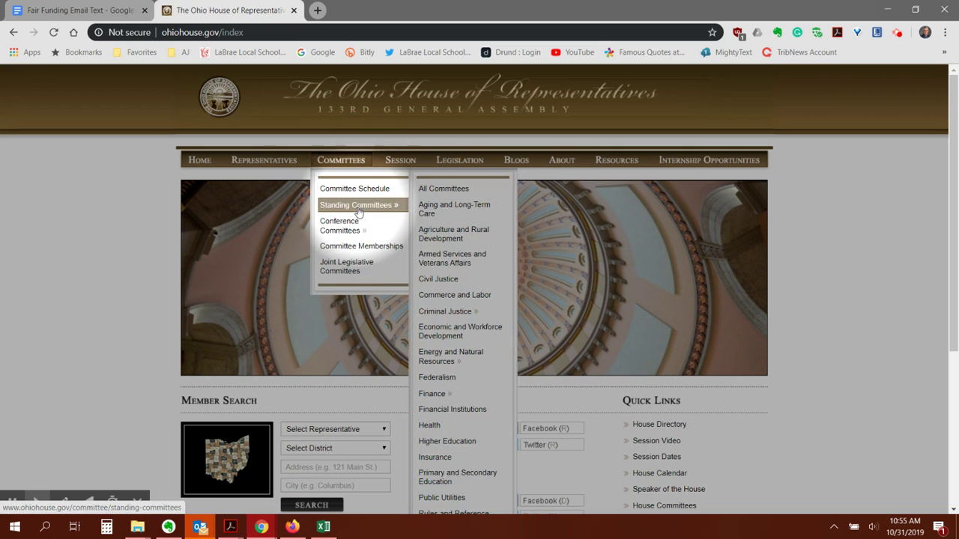
mouse_move(438, 395)
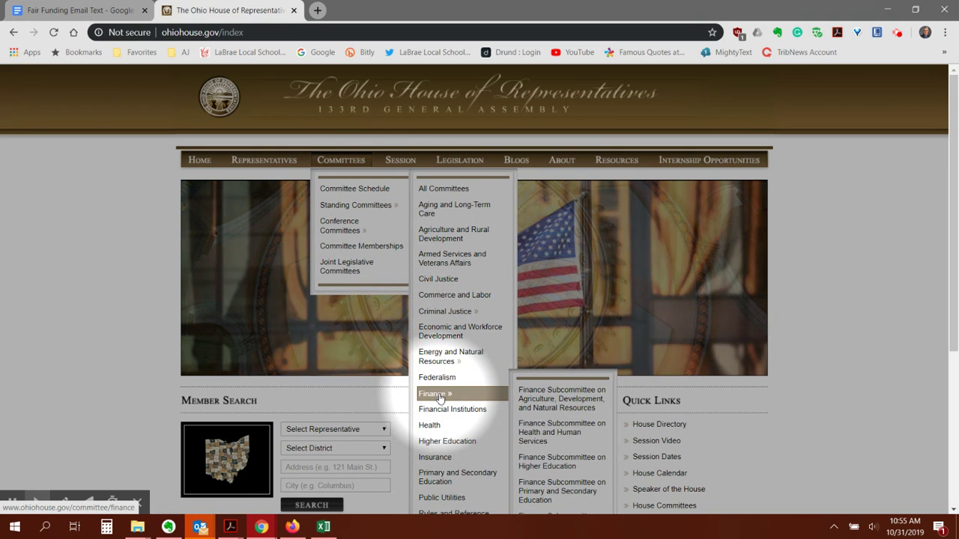
left_click(439, 398)
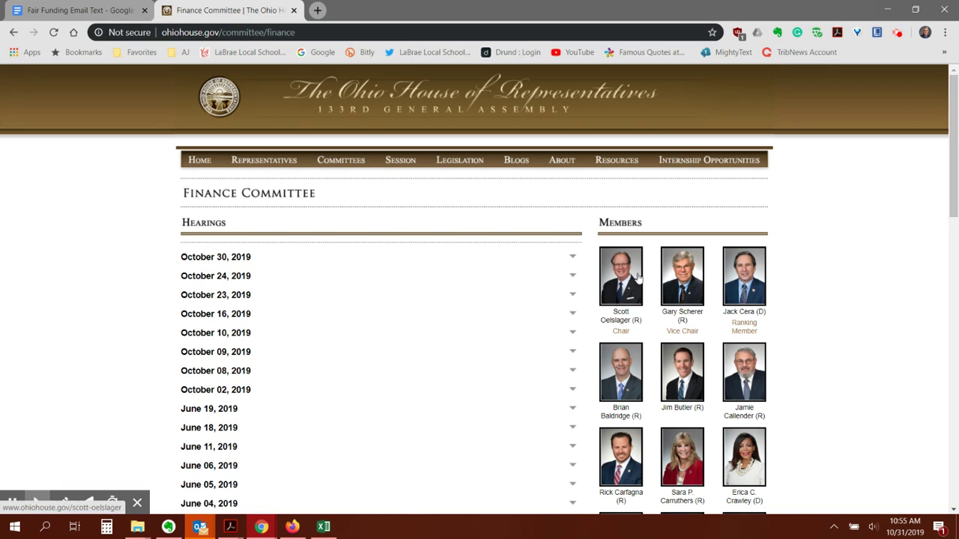
Open the District 81 representative's page from the Finance Committee member list
scroll(711, 257, "down", 3)
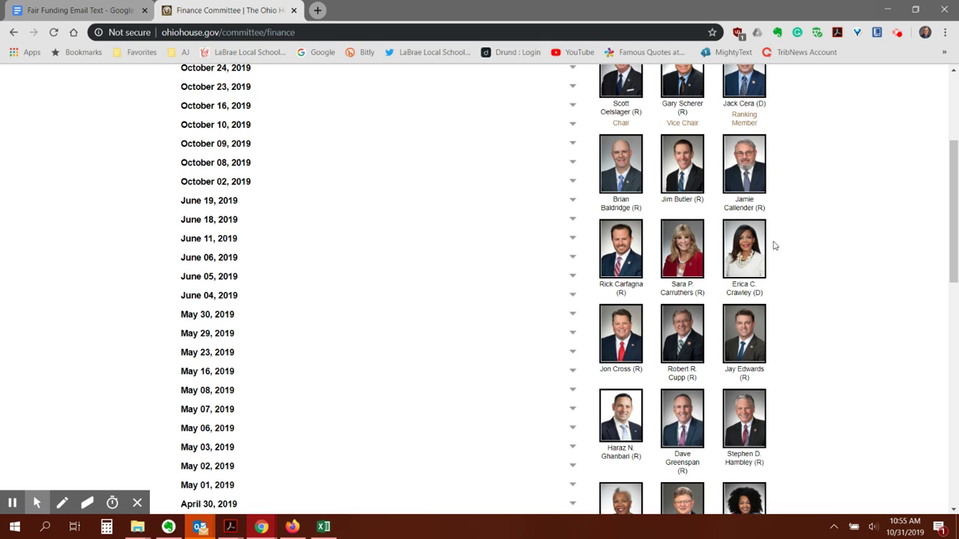
scroll(775, 245, "down", 1)
scroll(775, 246, "down", 1)
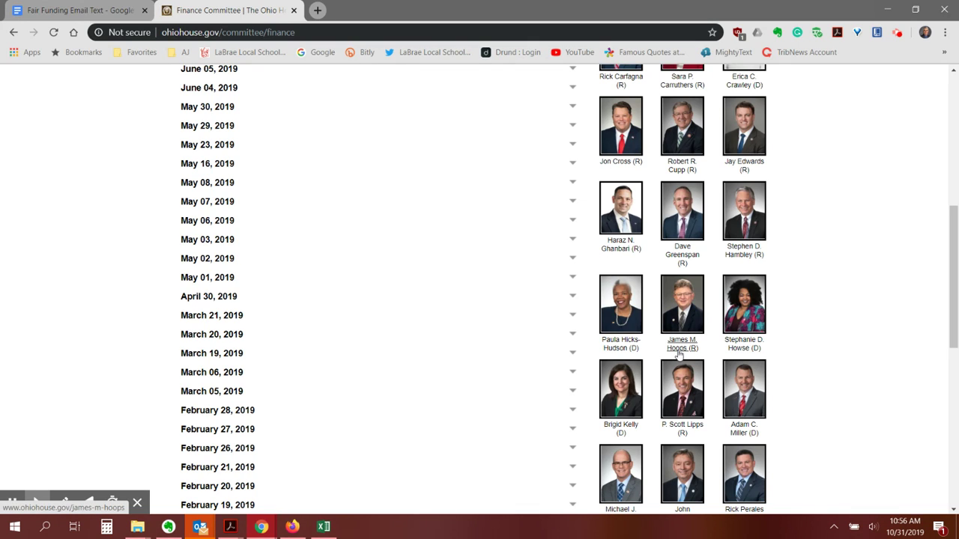
left_click(681, 349)
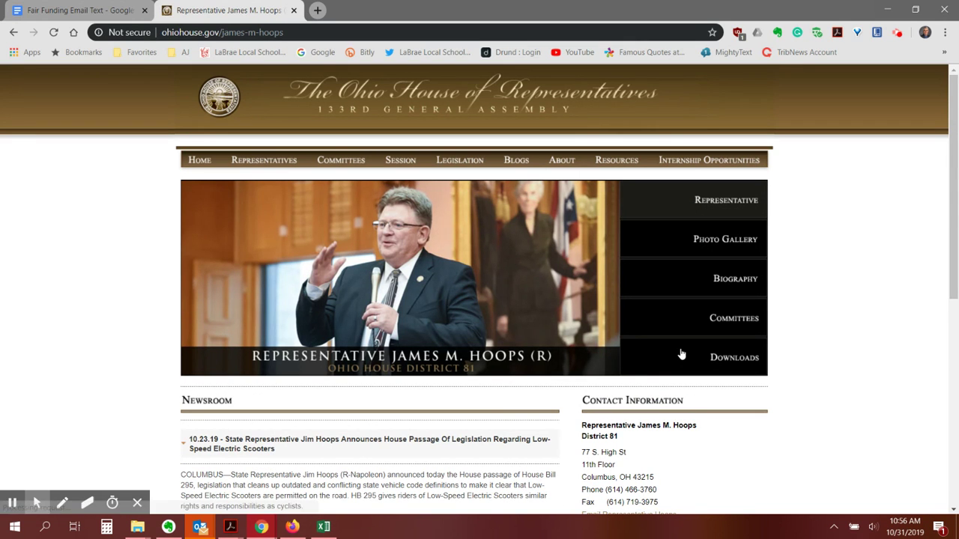
Open the email contact form for the District 81 representative
left_click(11, 481)
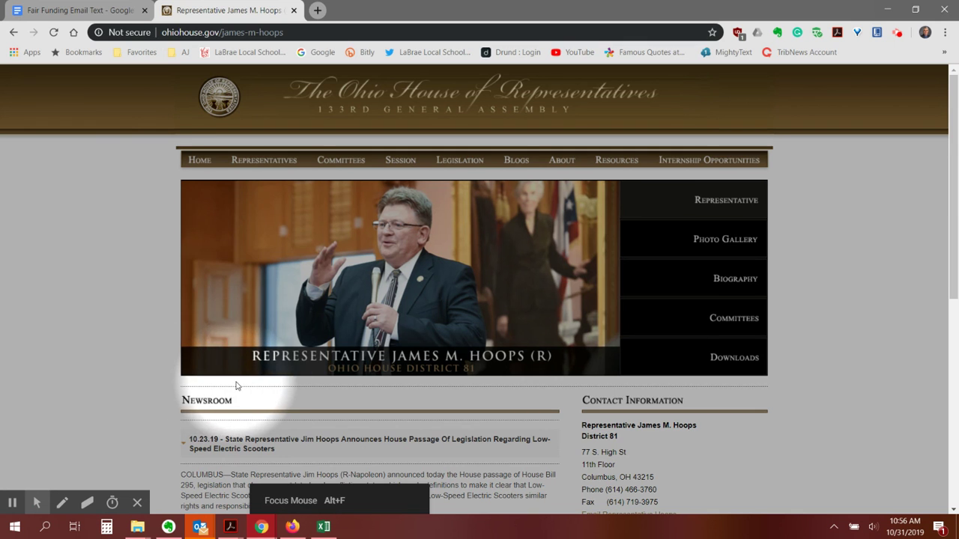
scroll(237, 385, "down", 2)
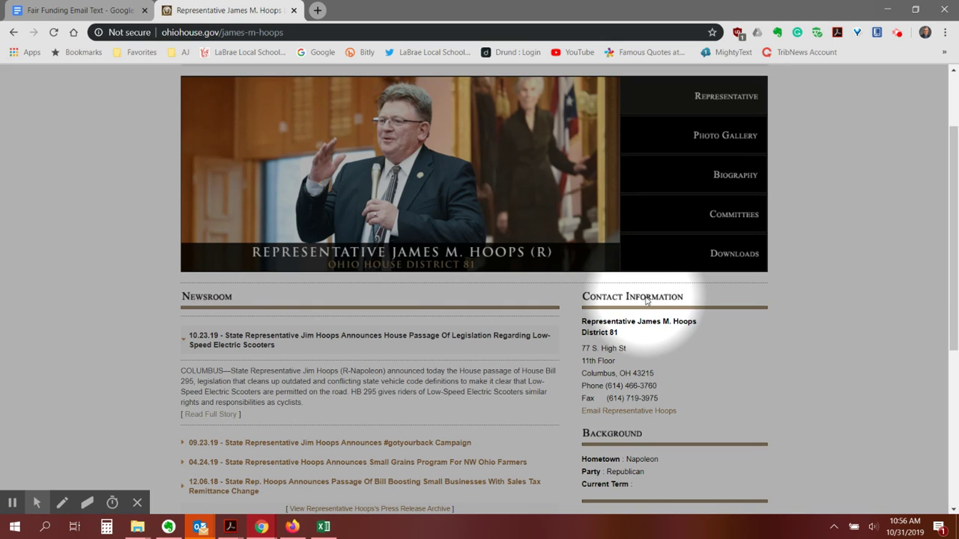
left_click(621, 412)
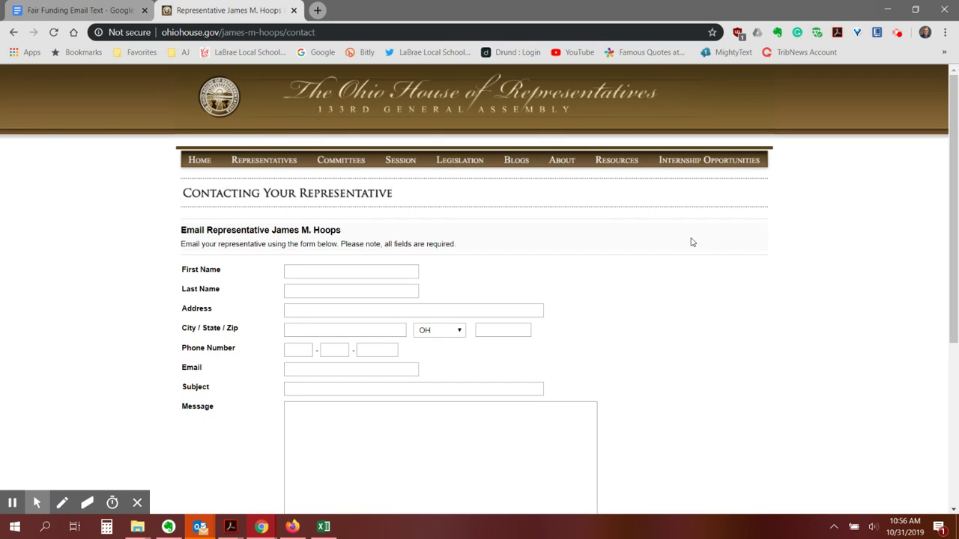
Enter the sender's full name and street address on the contact form
mouse_move(7, 508)
left_click(12, 471)
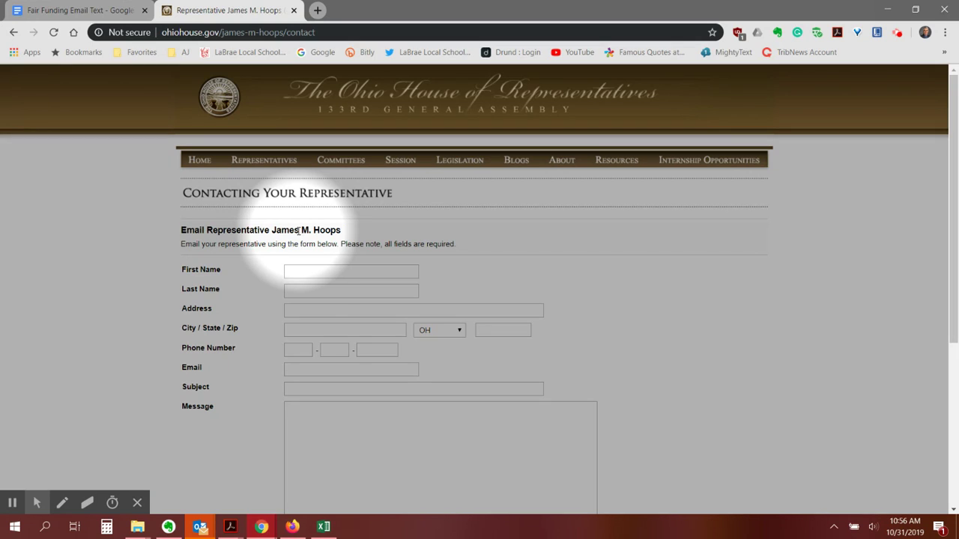
left_click(300, 273)
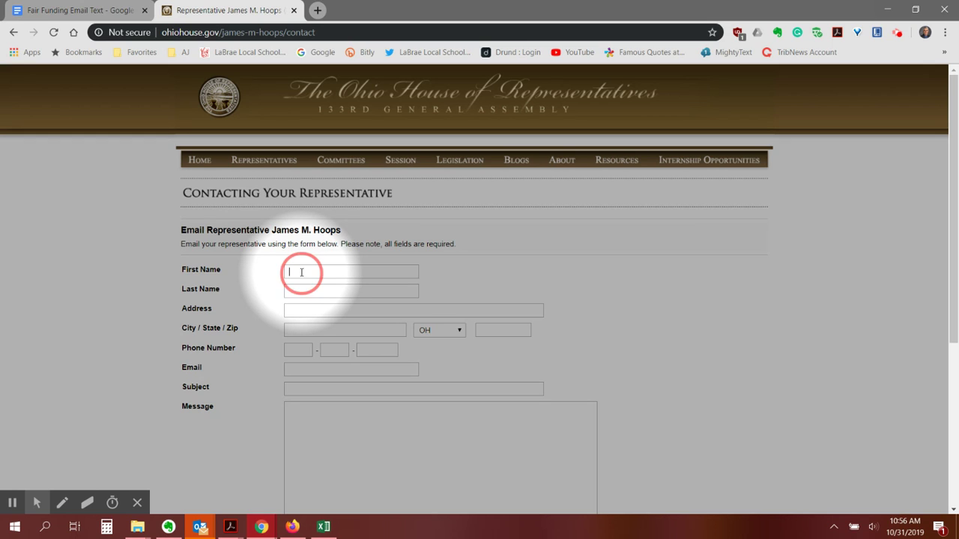
key("Tab")
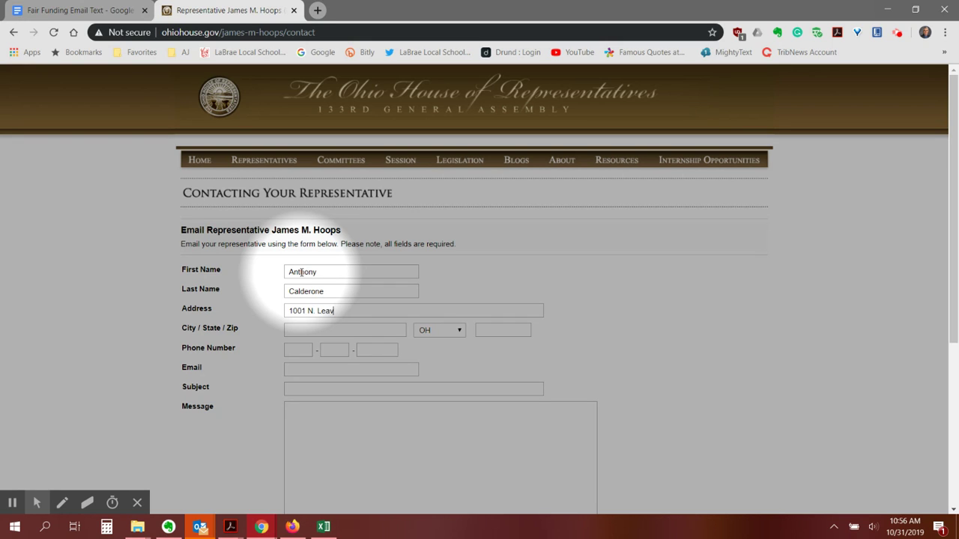
Fill in the sender's city, correcting its typo, and the ZIP code
key("Tab")
type("Leavittsburtg")
key("Tab")
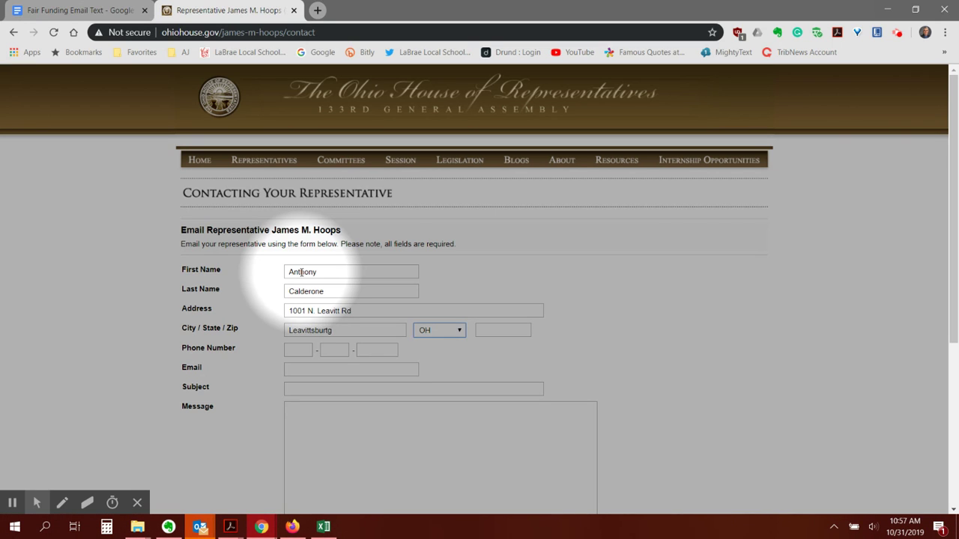
left_click(330, 330)
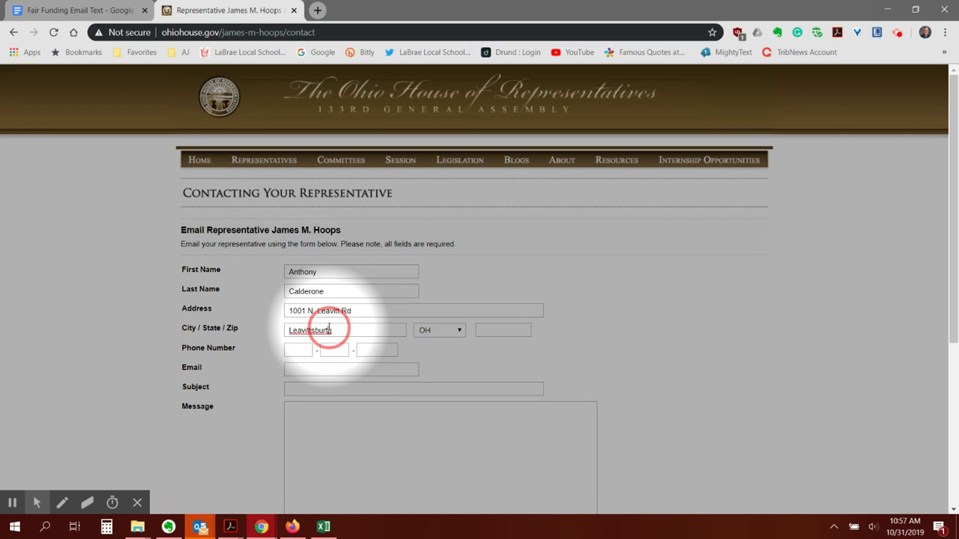
key("BackSpace")
left_click(498, 325)
type("44430")
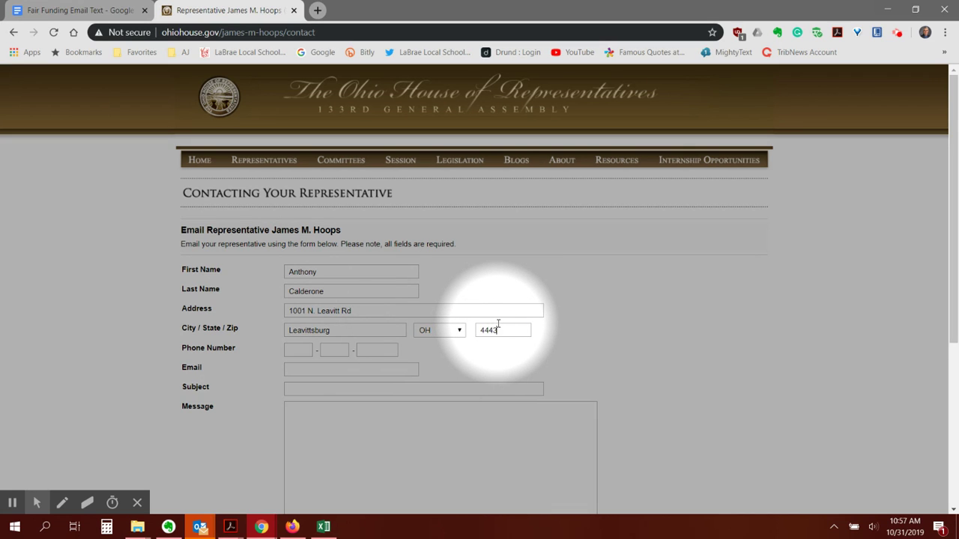
left_click(306, 349)
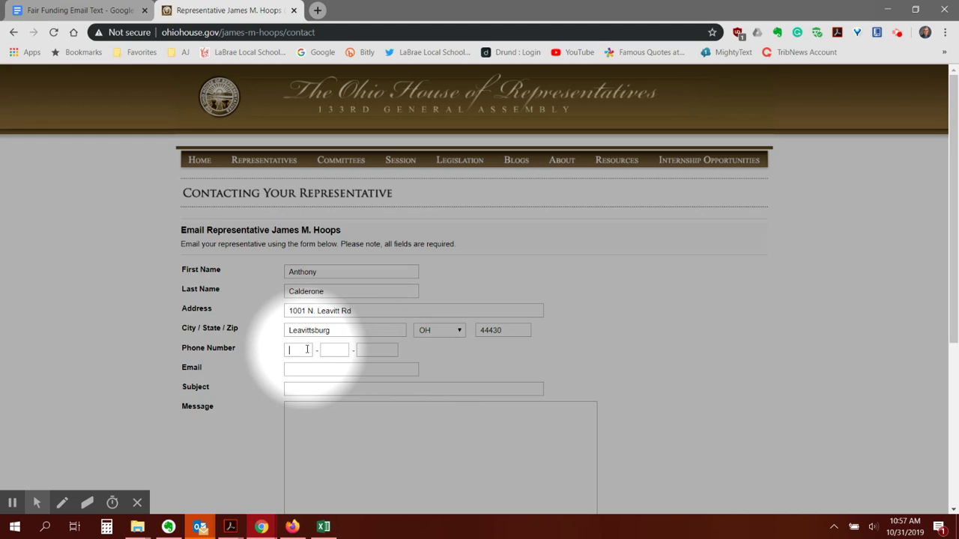
Enter the sender's phone number and e-mail address
left_click(306, 373)
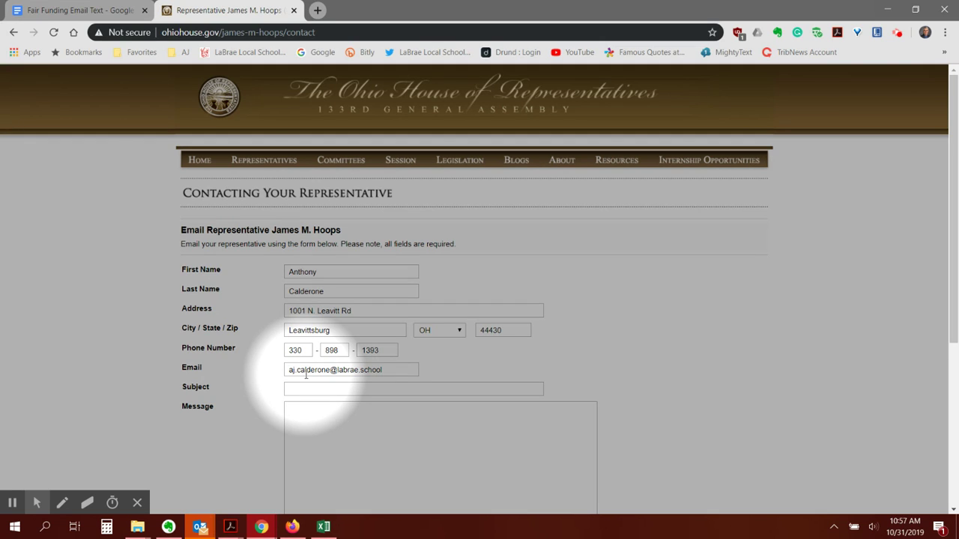
Set the subject to 'Co-Sponsorship of H.B. 305'
key("Tab")
type("Co-Sponsorship of H.B. 305")
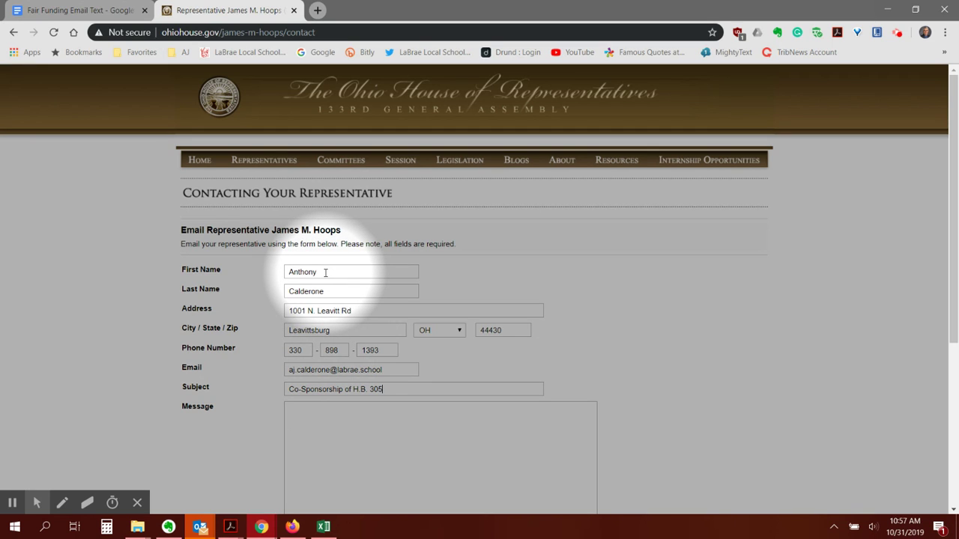
left_click(290, 410)
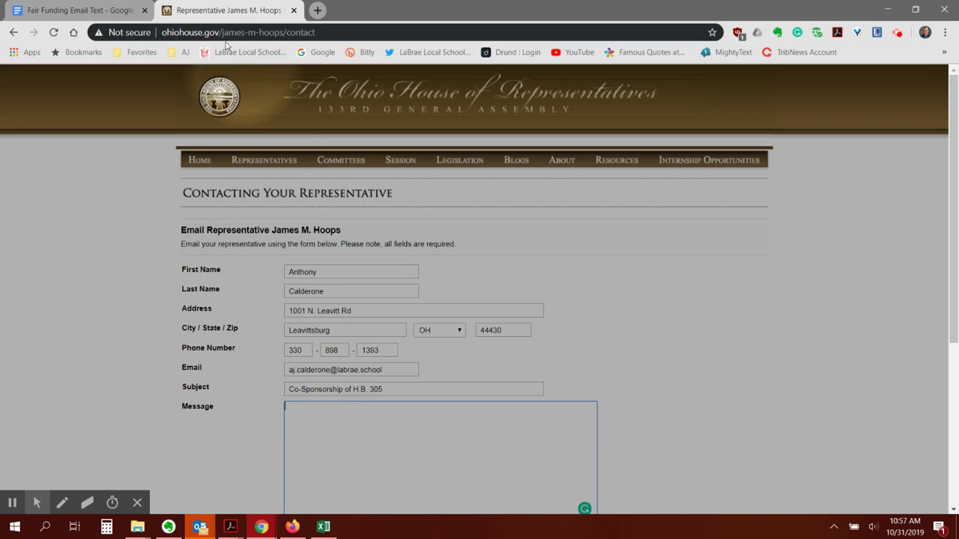
Copy the entire letter in Google Docs, from Honorable Representative through Superintendent
left_click(91, 10)
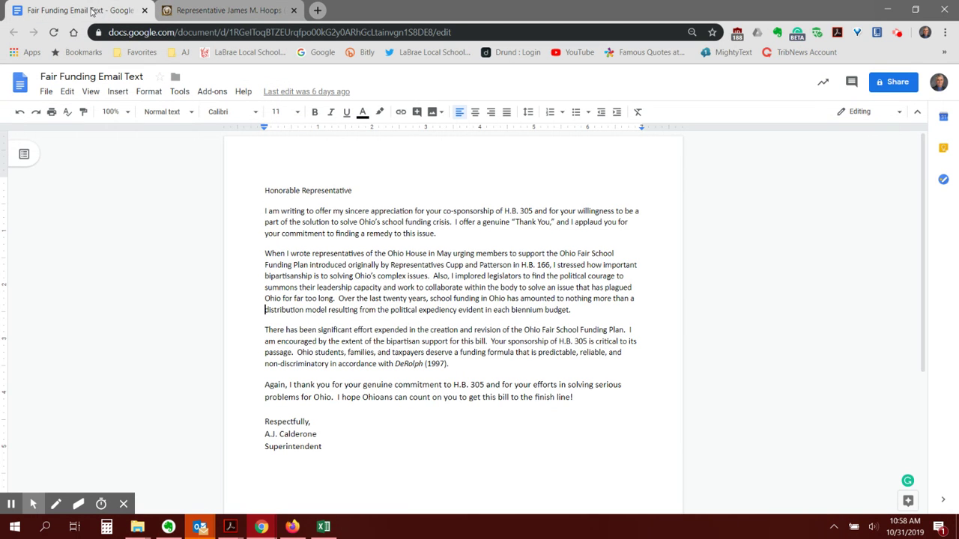
left_click_drag(263, 189, 364, 449)
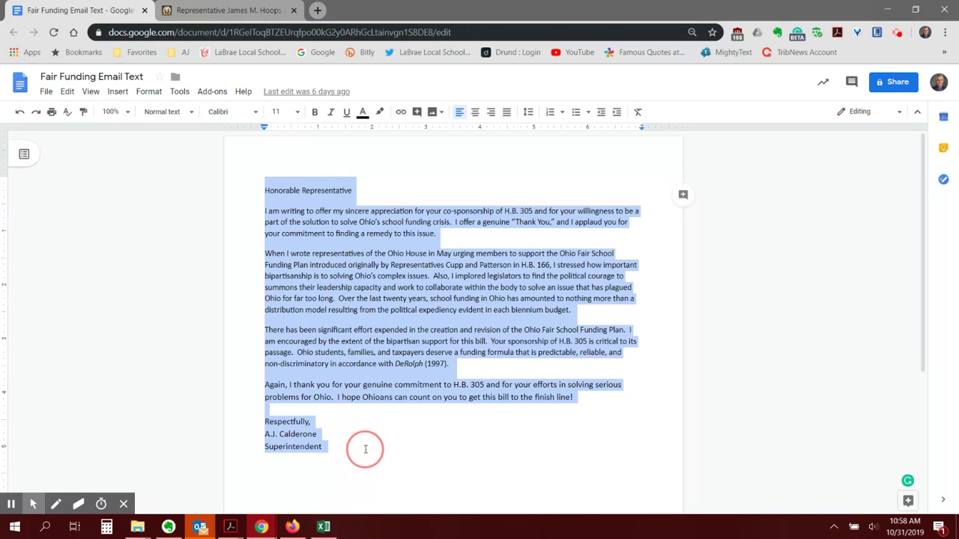
right_click(374, 303)
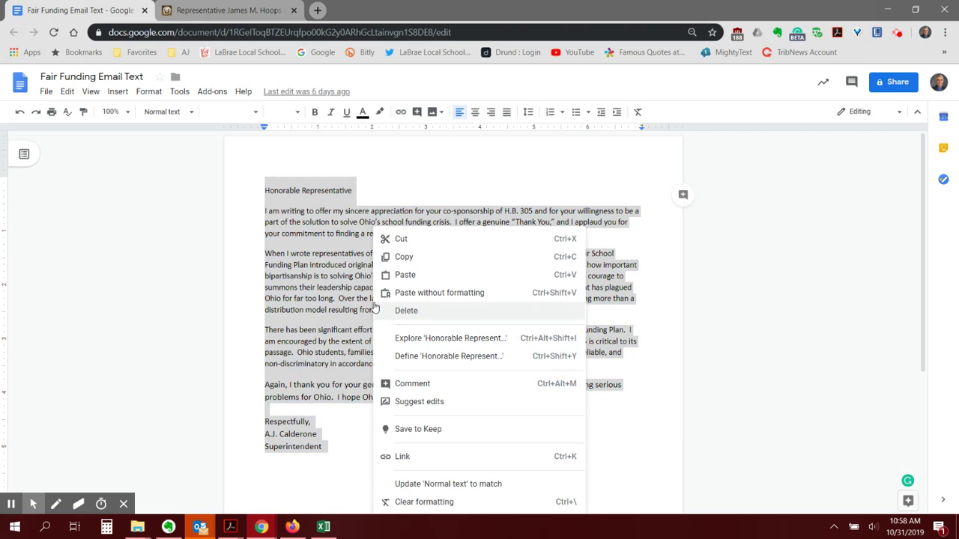
left_click(400, 257)
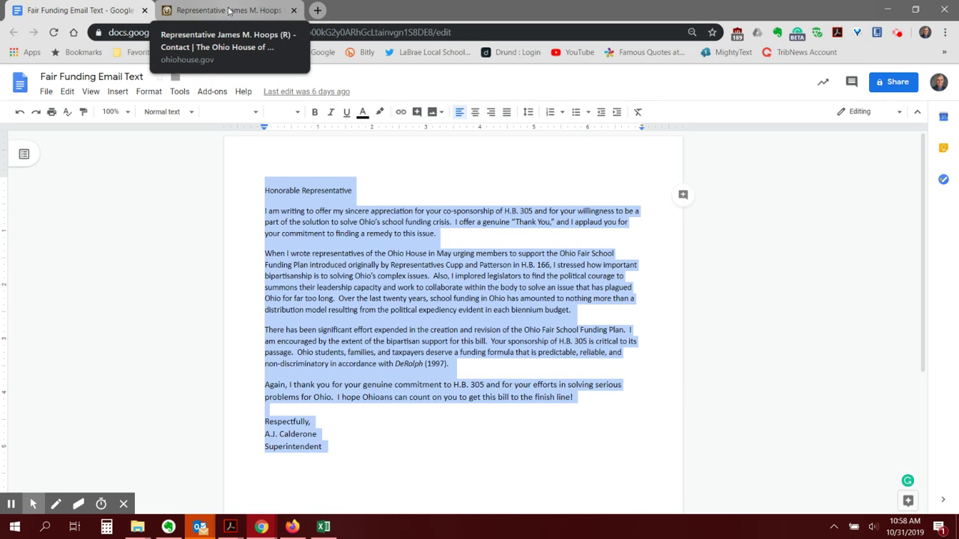
Return to the contact form with the cursor in the Message box
left_click(228, 10)
left_click(296, 414)
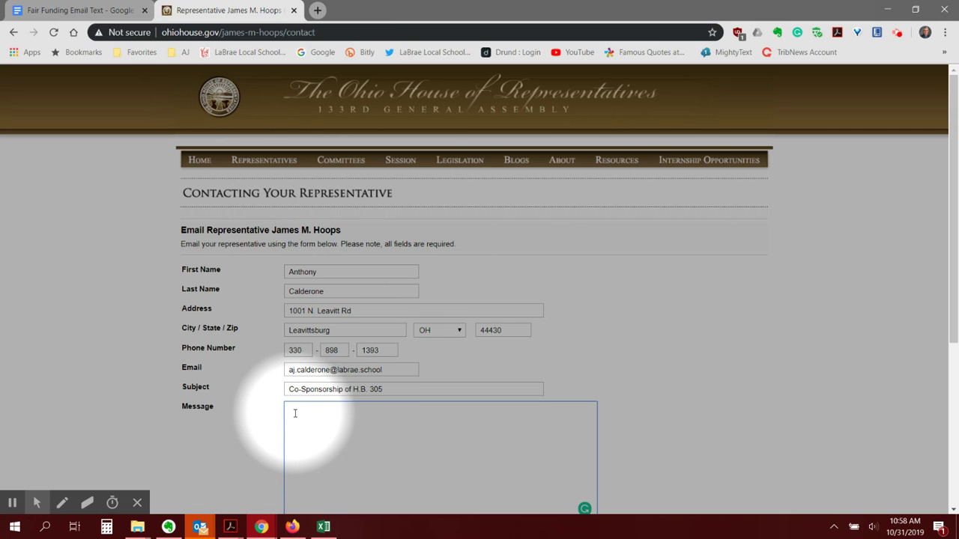
right_click(290, 408)
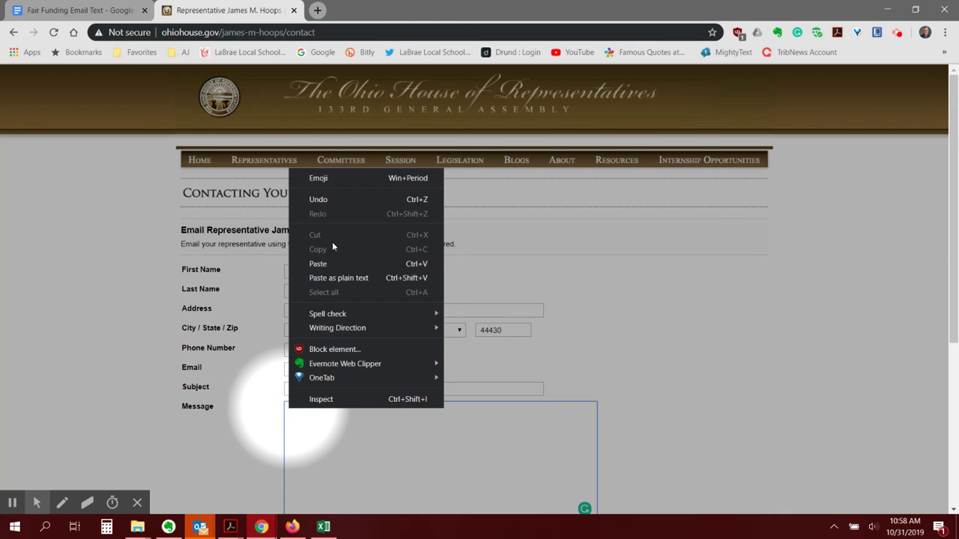
Paste the copied letter into the Message box and scroll back to its opening greeting
left_click(323, 264)
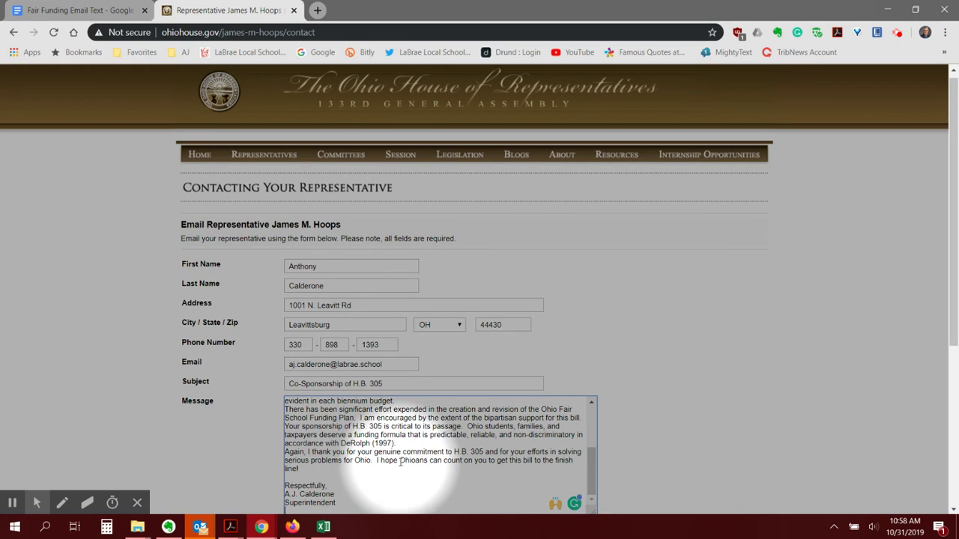
scroll(402, 464, "up", 3)
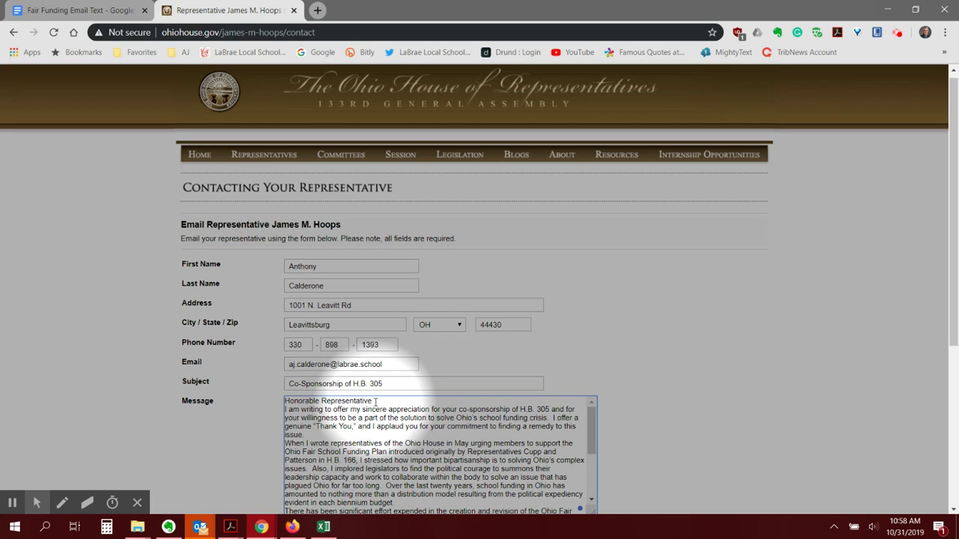
Complete the greeting with the representative's surname and a colon, followed by a line break
left_click(375, 403)
type("Hoops,")
type(":")
key("Return")
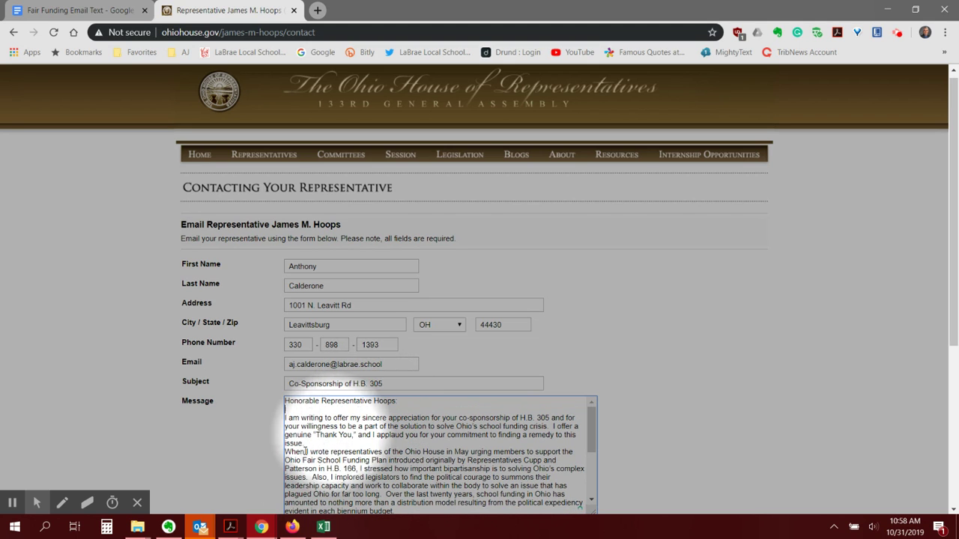
Insert a blank line between the paragraph ending '(1997).' and the closing paragraph
left_click(315, 444)
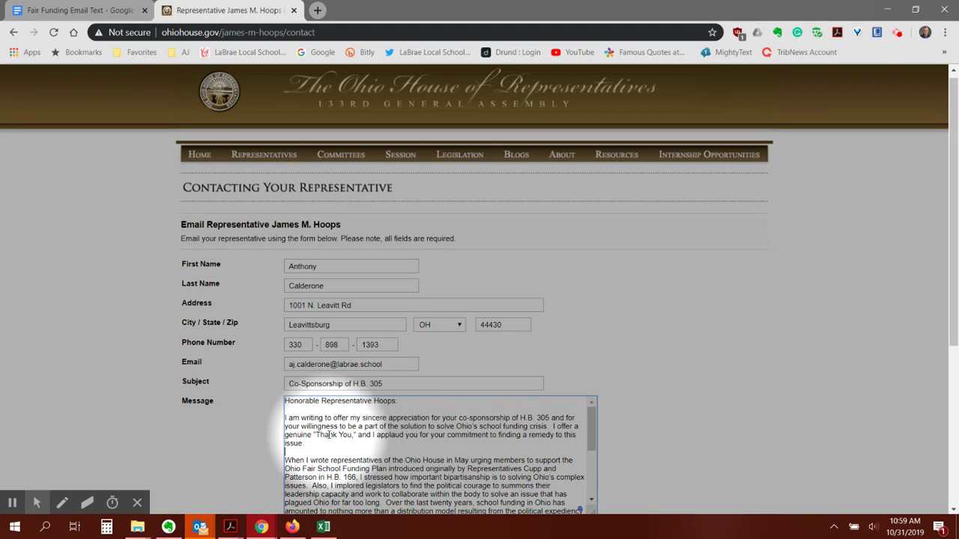
scroll(345, 430, "down", 2)
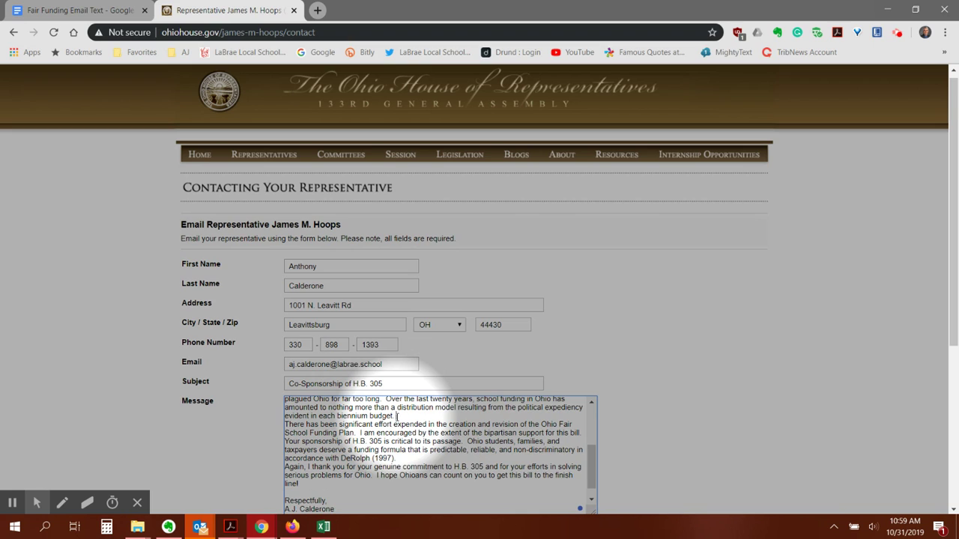
scroll(397, 417, "down", 1)
left_click(405, 443)
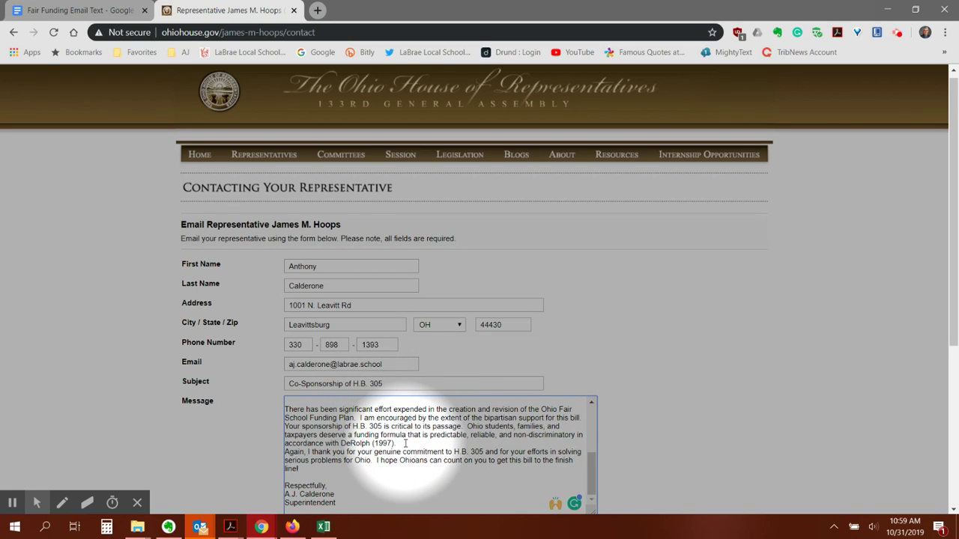
key("Return")
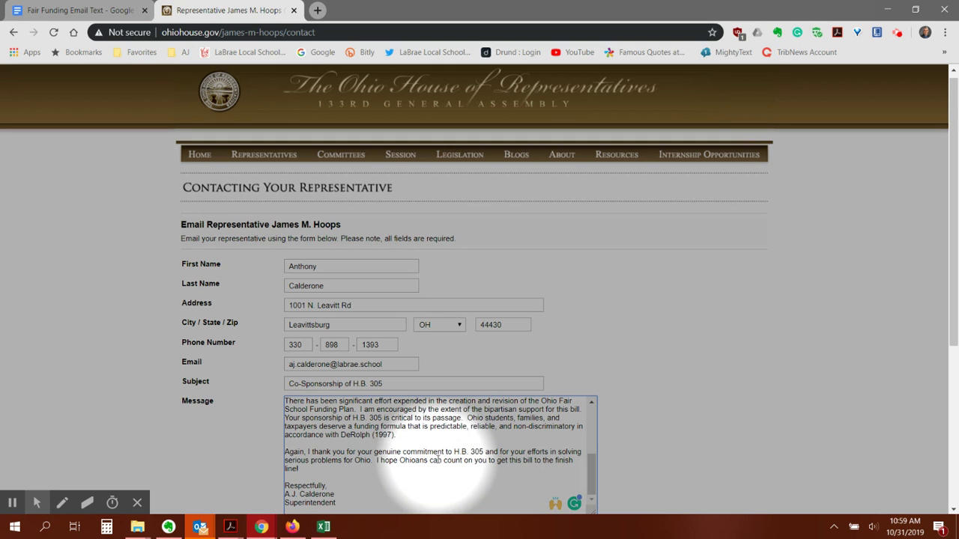
scroll(414, 472, "up", 3)
scroll(410, 470, "up", 2)
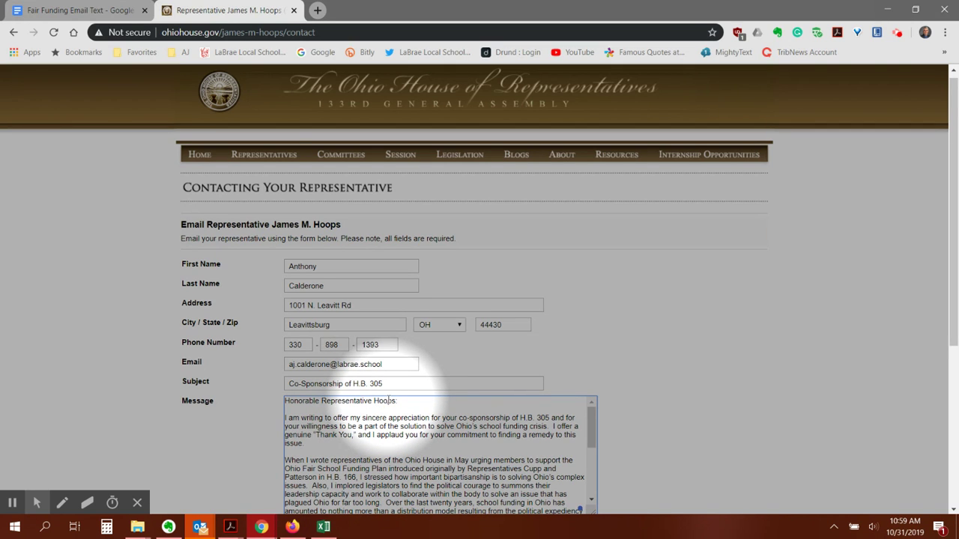
scroll(388, 403, "down", 5)
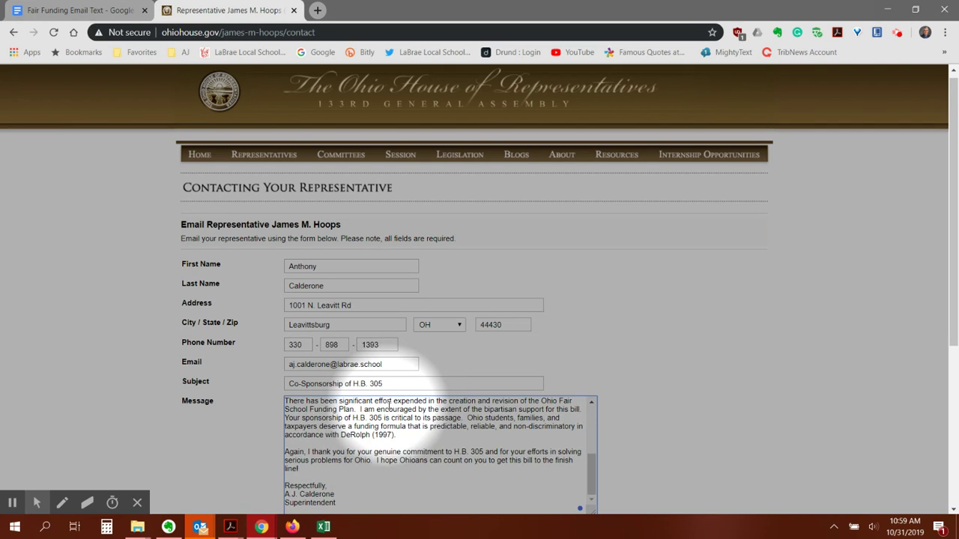
scroll(341, 396, "down", 2)
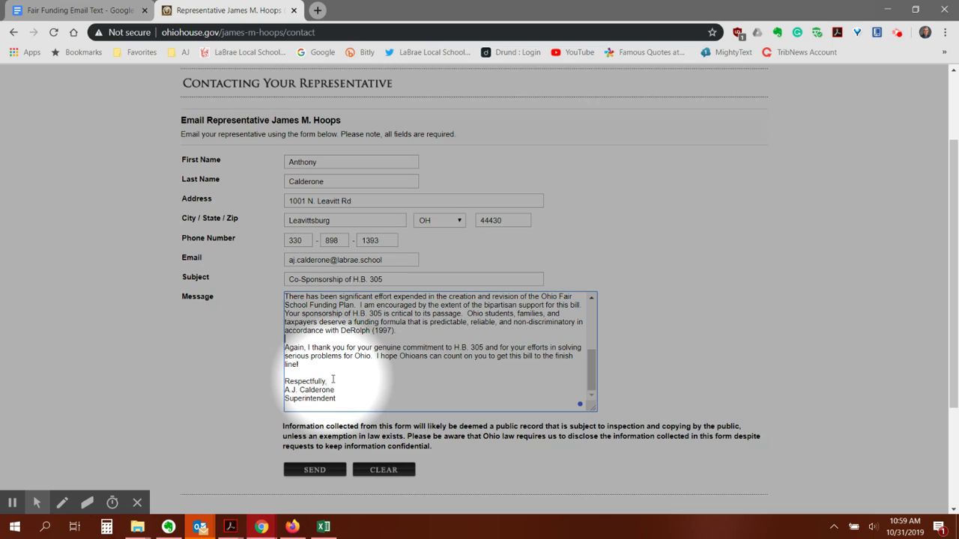
Send the letter and review the Message Sent Successfully confirmation page
left_click(314, 472)
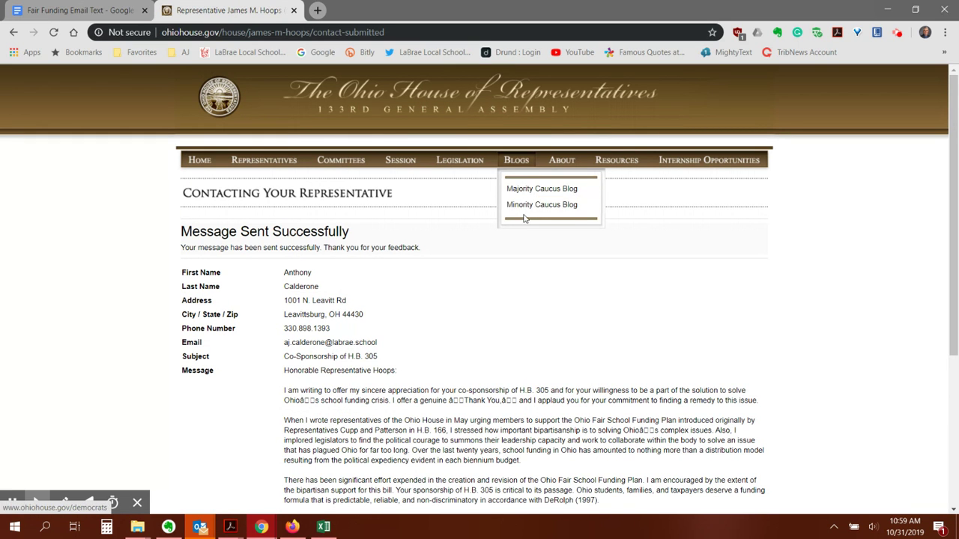
scroll(475, 307, "down", 2)
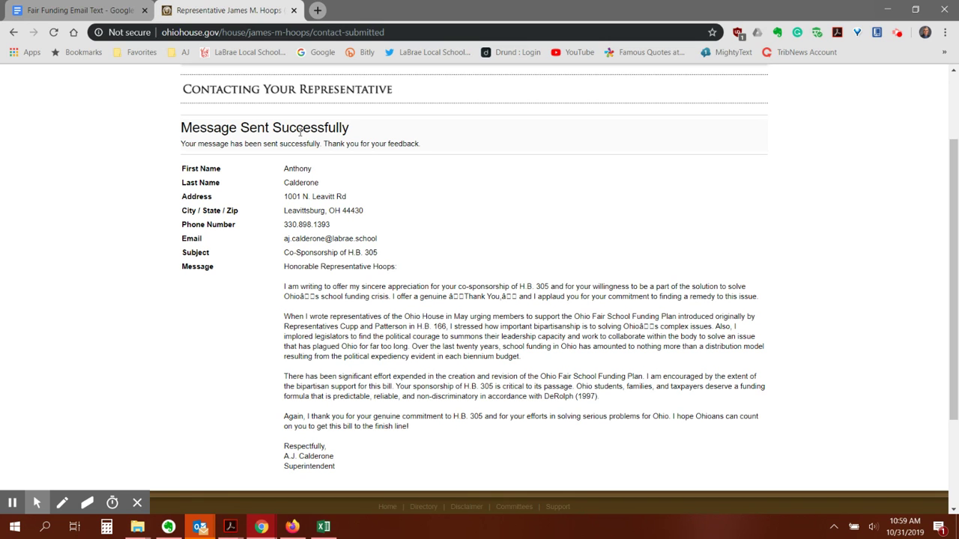
scroll(404, 198, "up", 2)
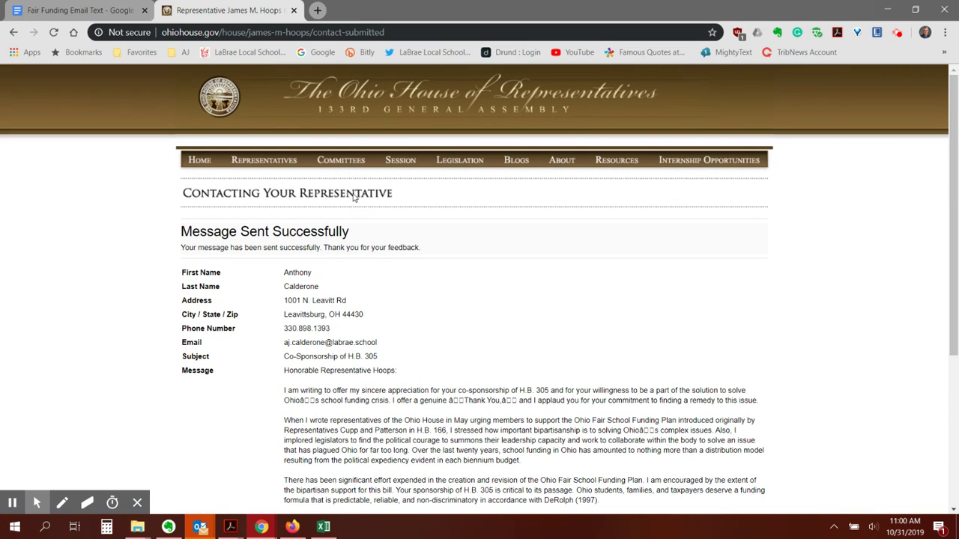
Open the Finance Committee chair's District 48 page and scroll to his contact information
mouse_move(335, 159)
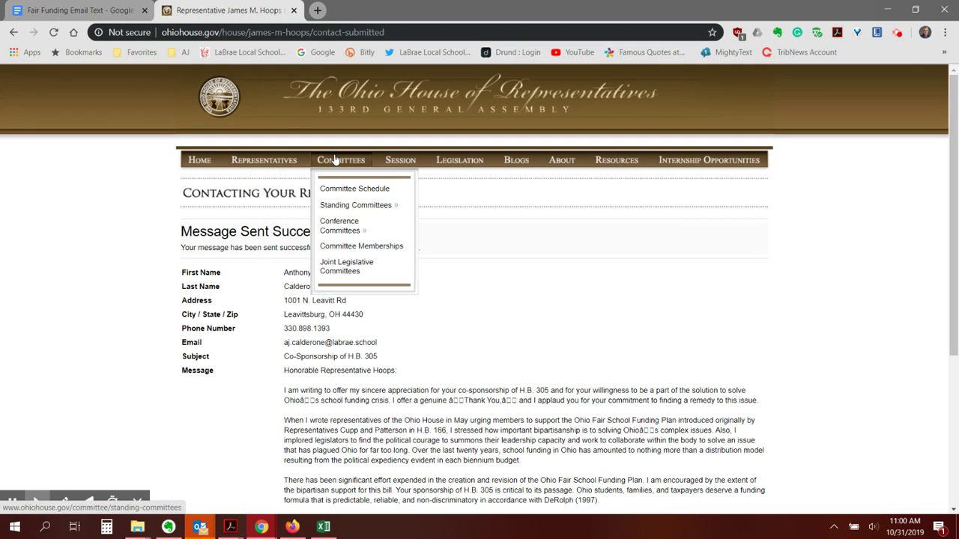
mouse_move(352, 204)
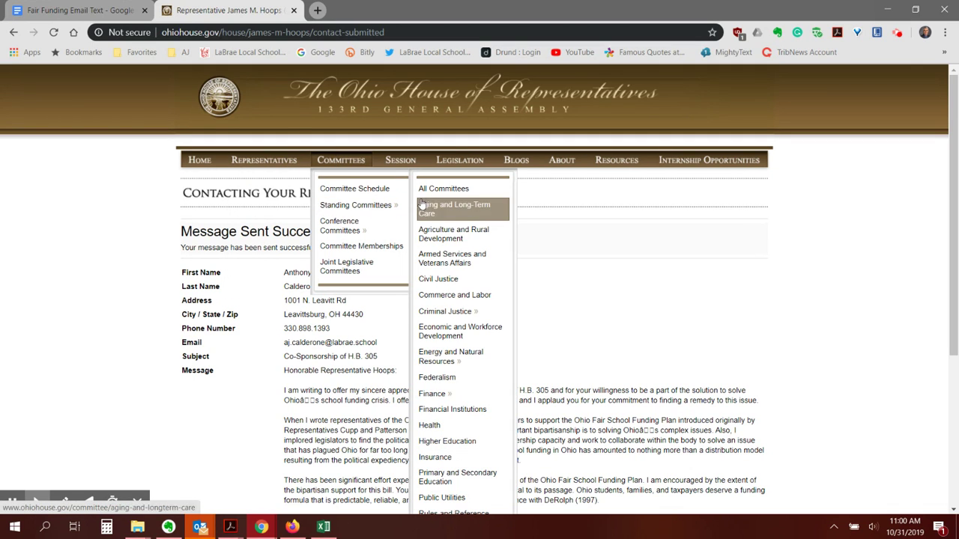
left_click(427, 397)
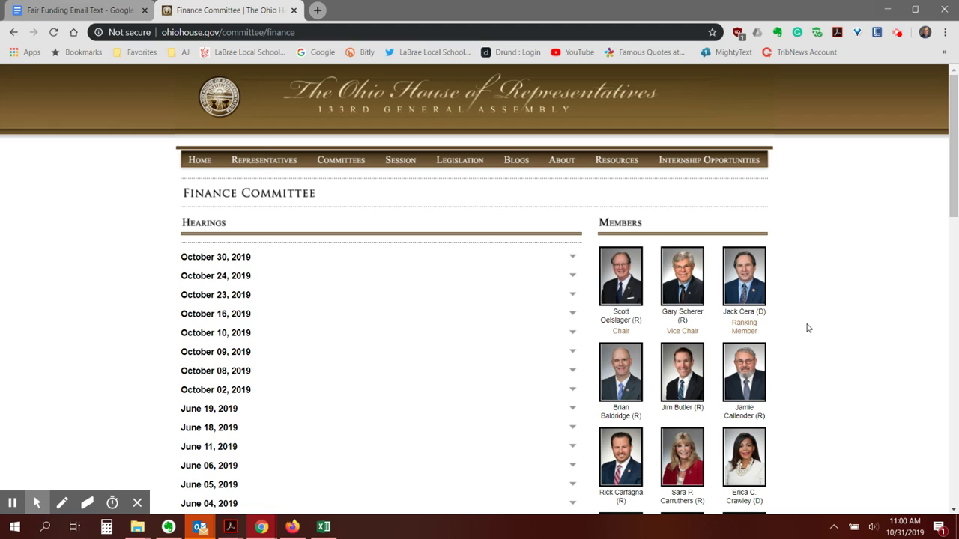
left_click(623, 323)
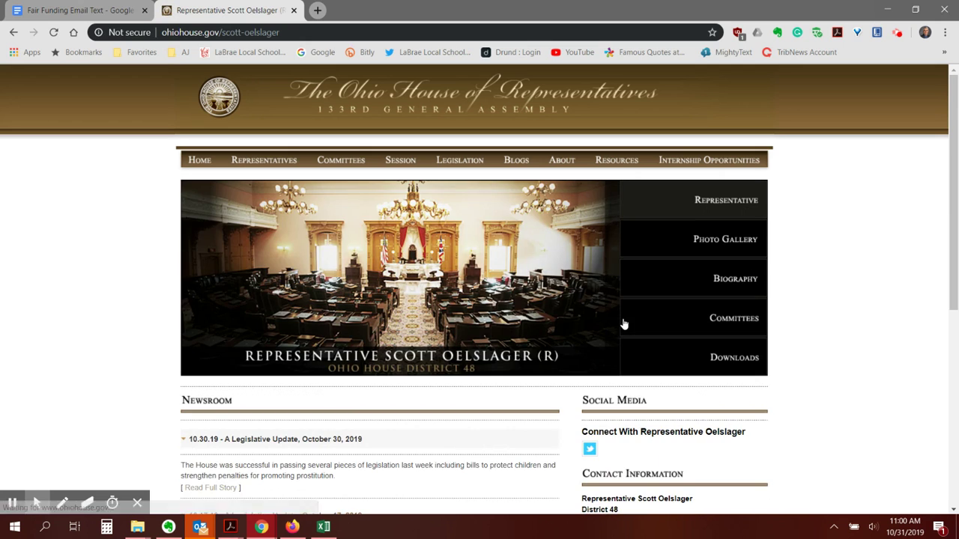
scroll(623, 323, "down", 3)
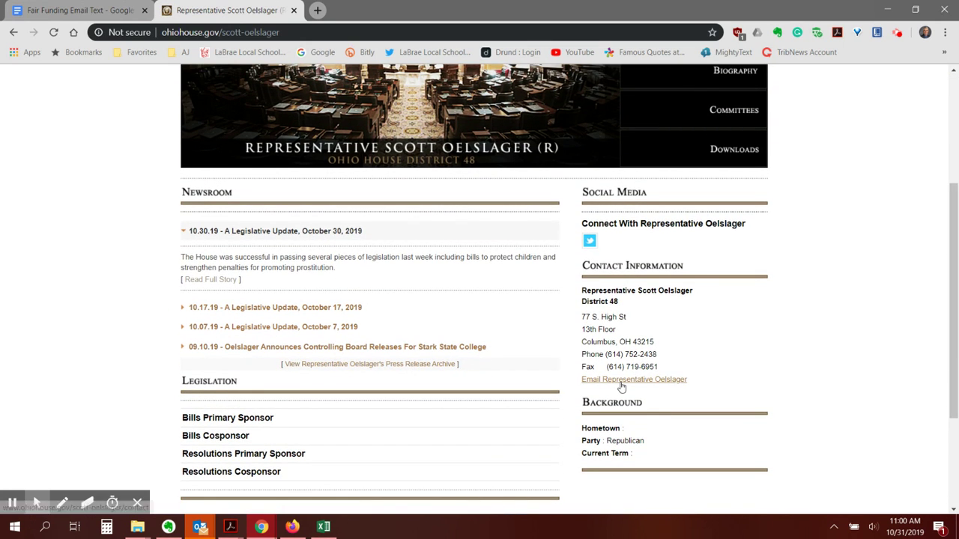
Paste the funding letter into the message field of the chair's email form
left_click(620, 383)
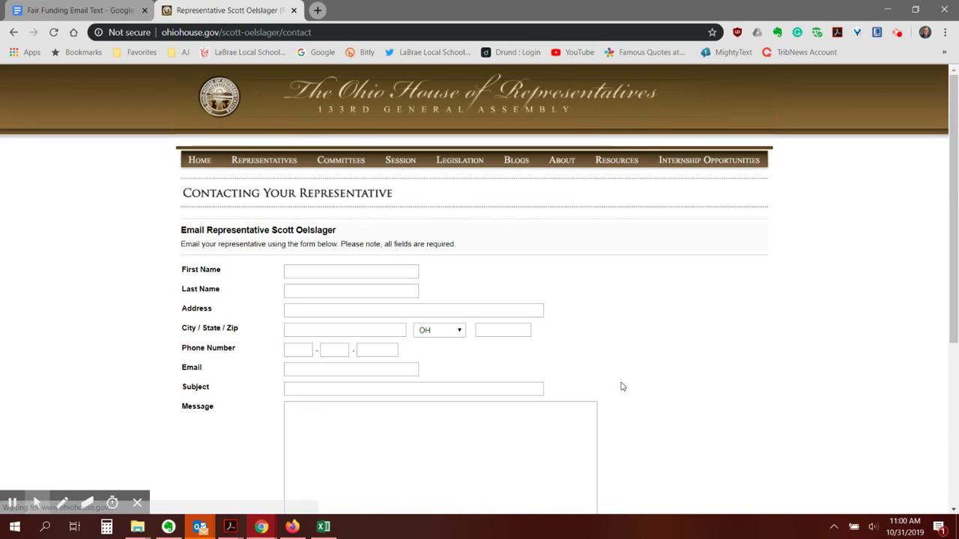
left_click(290, 411)
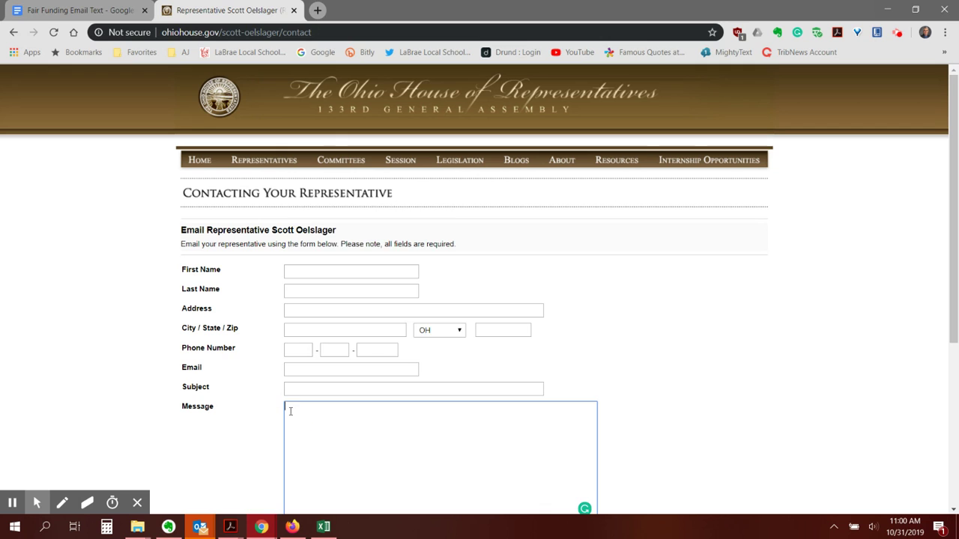
right_click(290, 411)
left_click(319, 267)
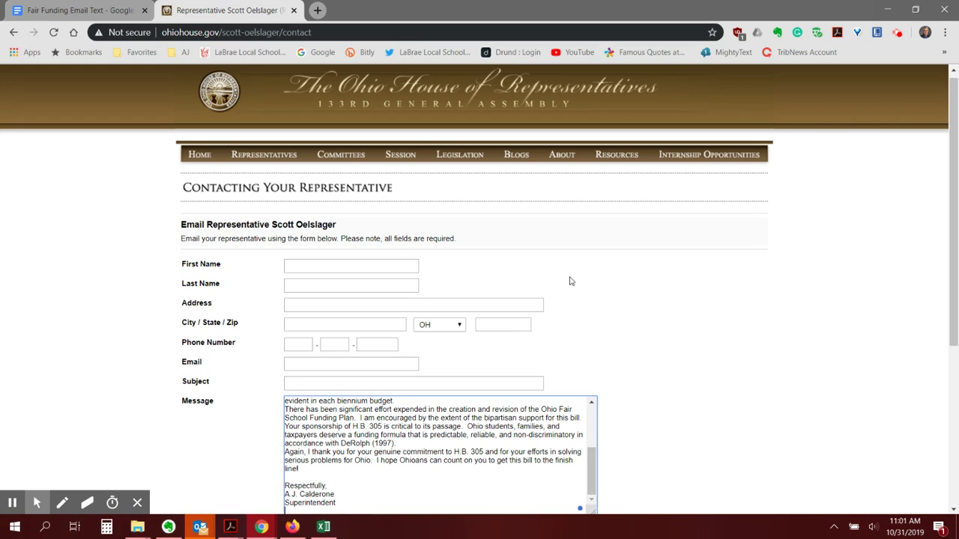
Copy the full Fair Funding Email Text letter from Google Docs and return to the Finance chair's form
left_click(112, 9)
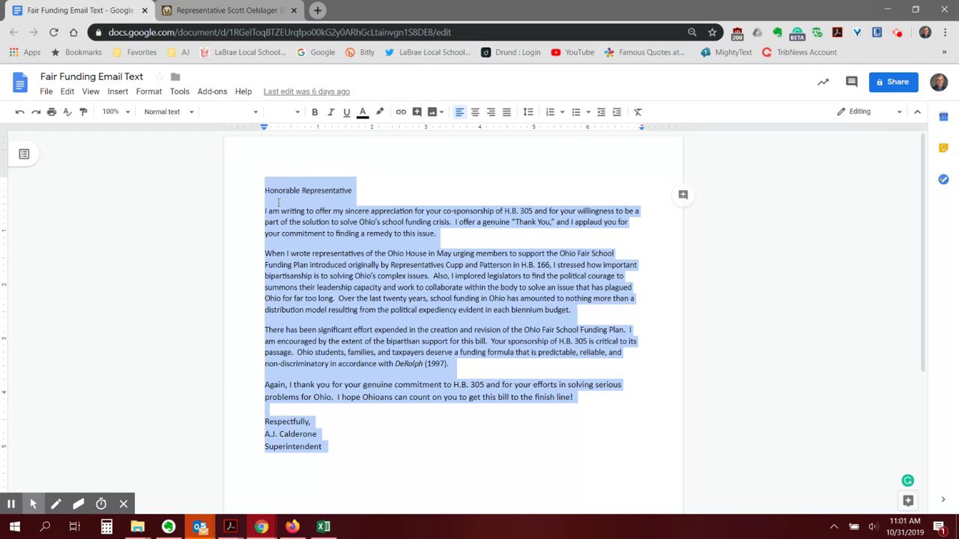
right_click(290, 231)
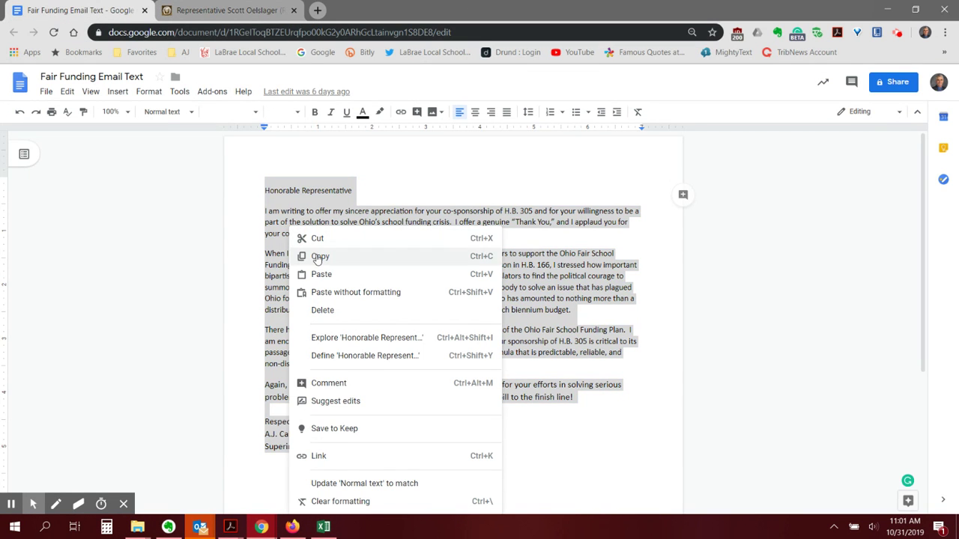
left_click(229, 10)
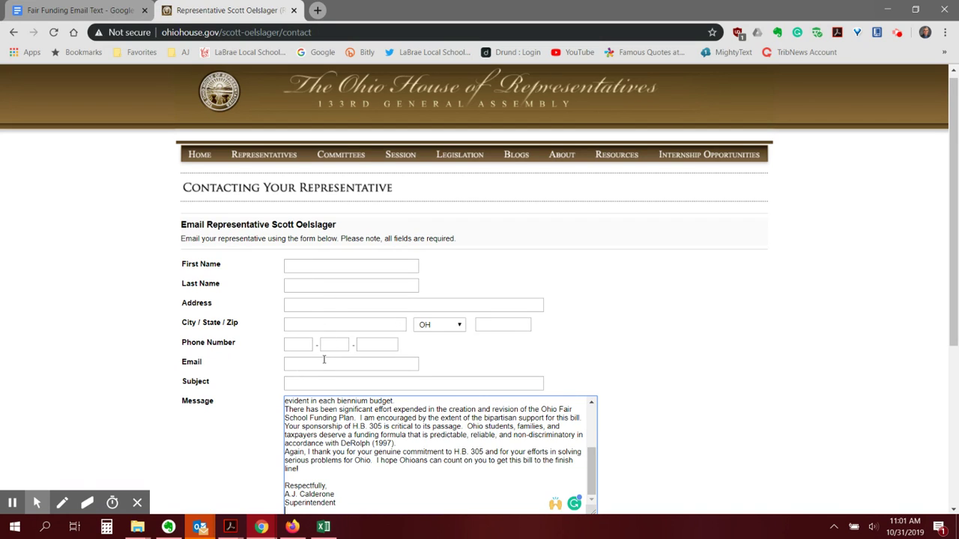
scroll(375, 382, "down", 2)
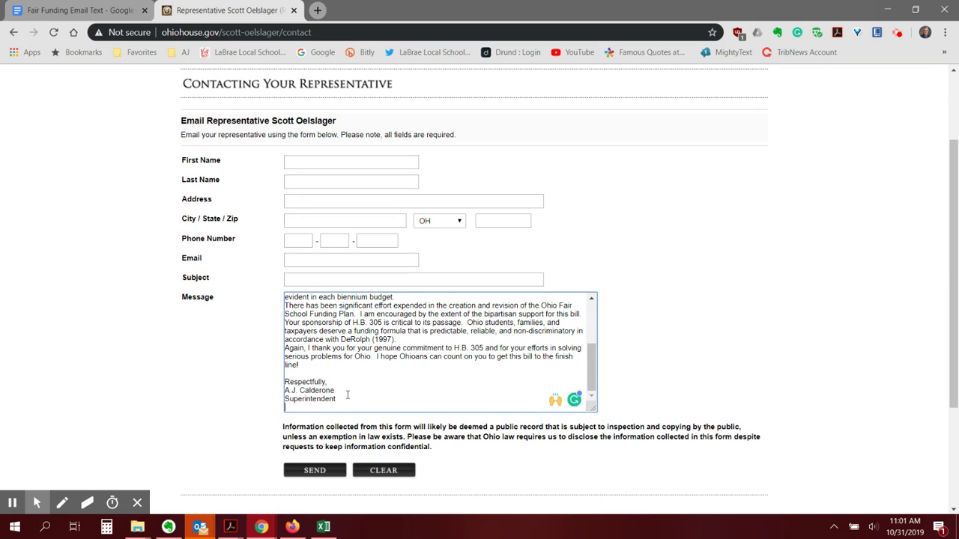